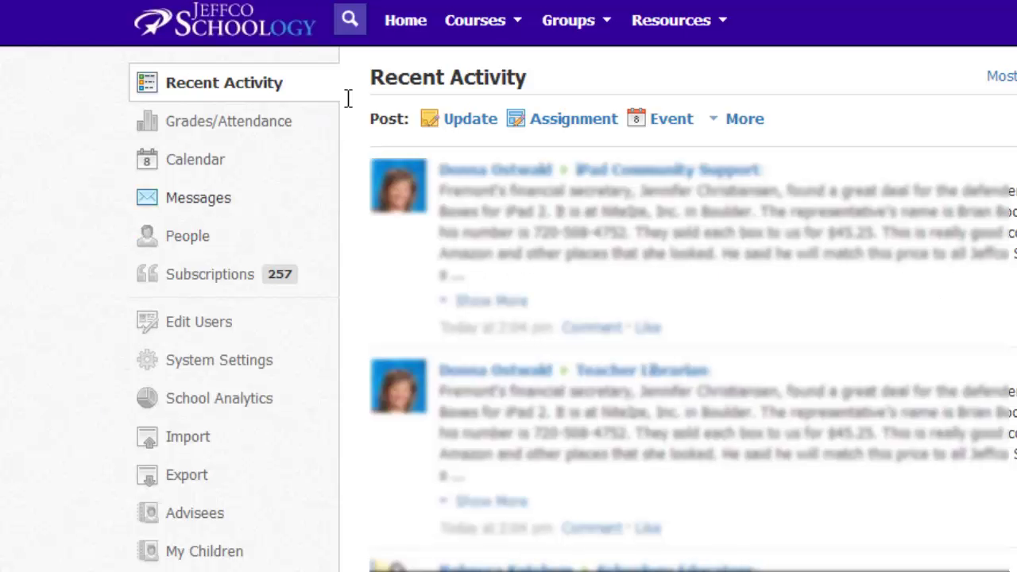
Open the Courses menu to list courses like Little Blue Envelopes and BB Collaborate Training
left_click(504, 34)
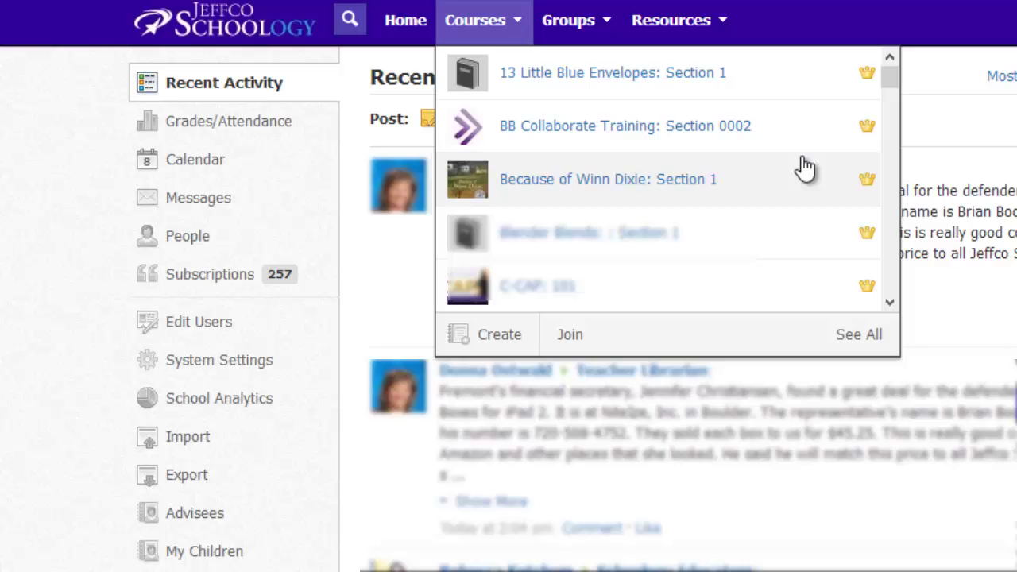
Reopen the Courses menu and choose See All to reach the My Courses page
left_click(357, 280)
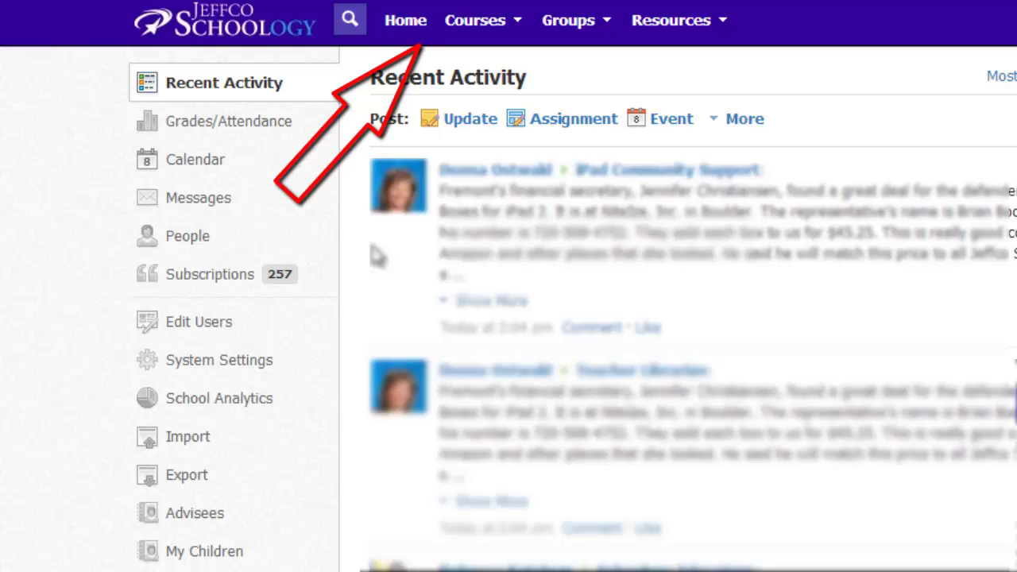
left_click(520, 29)
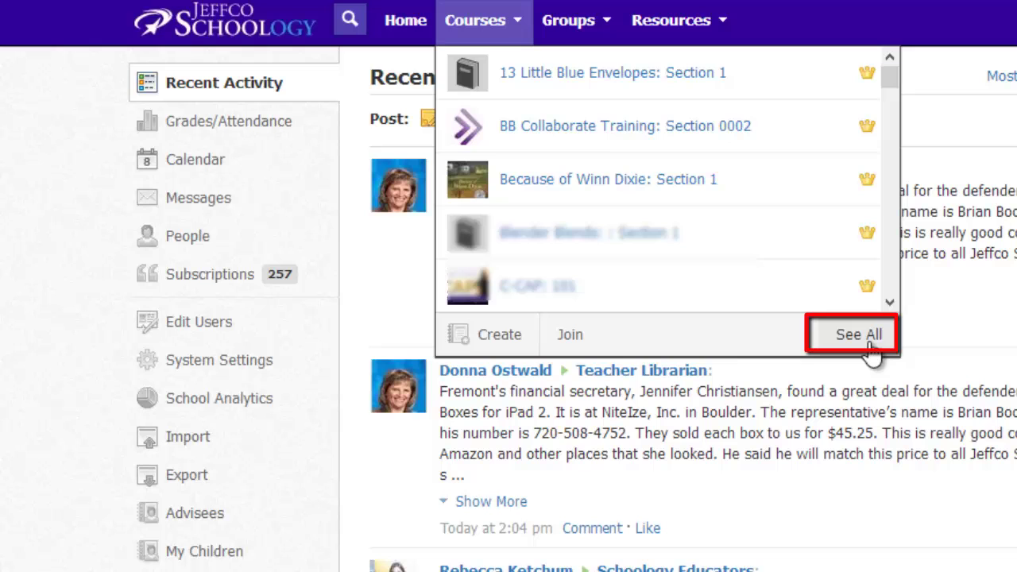
left_click(873, 337)
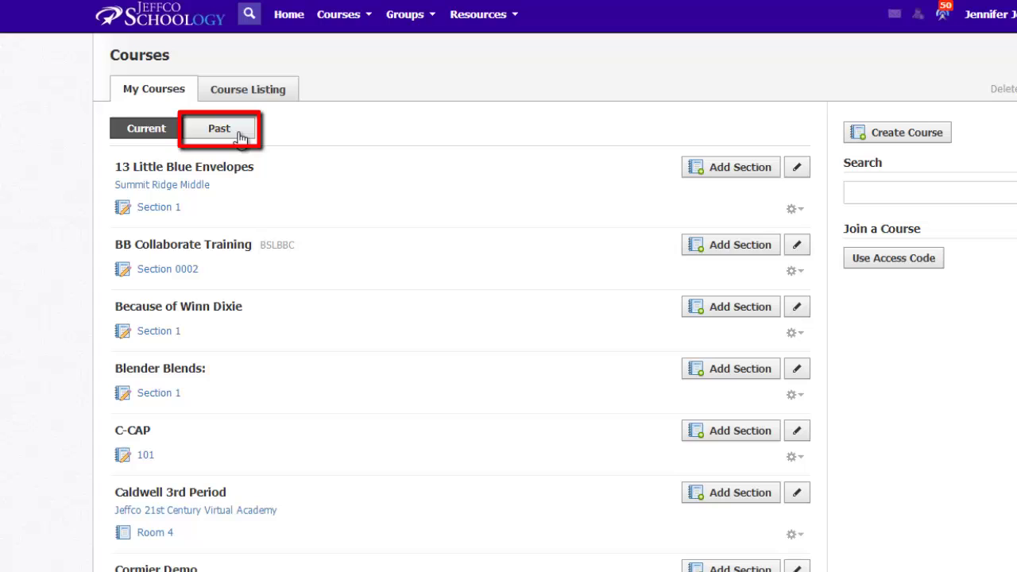
Switch to Past courses and open Wired Writing: Section 0001
left_click(242, 137)
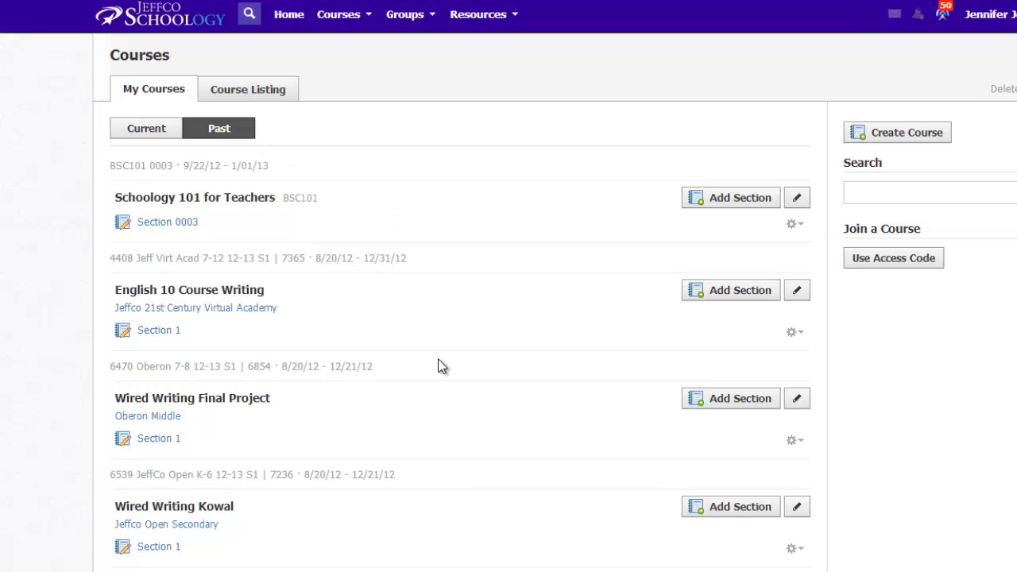
scroll(440, 364, "down", 4)
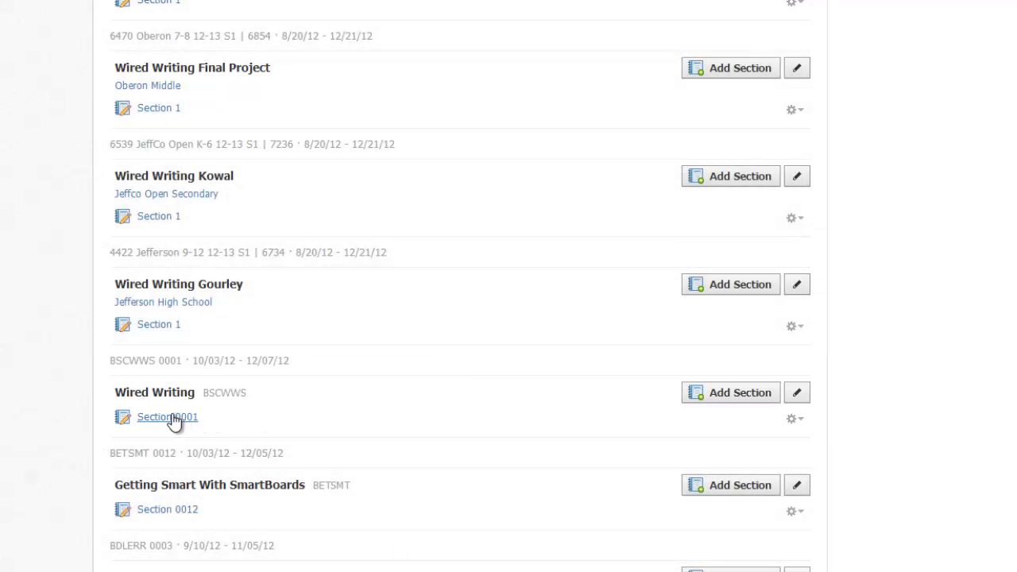
left_click(173, 418)
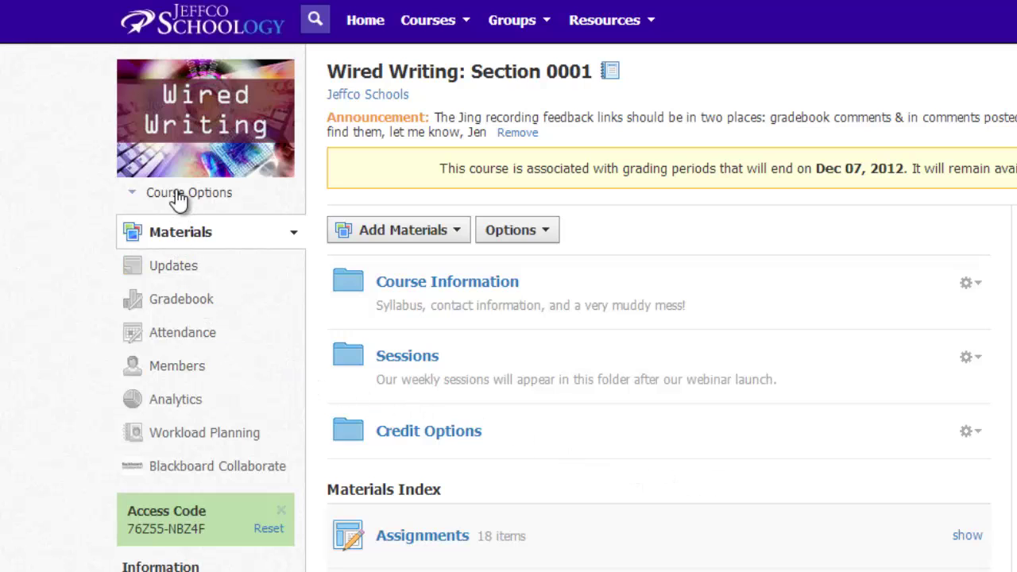
Open Edit Info for Wired Writing: Section 0001 and start a find-on-page search
left_click(147, 194)
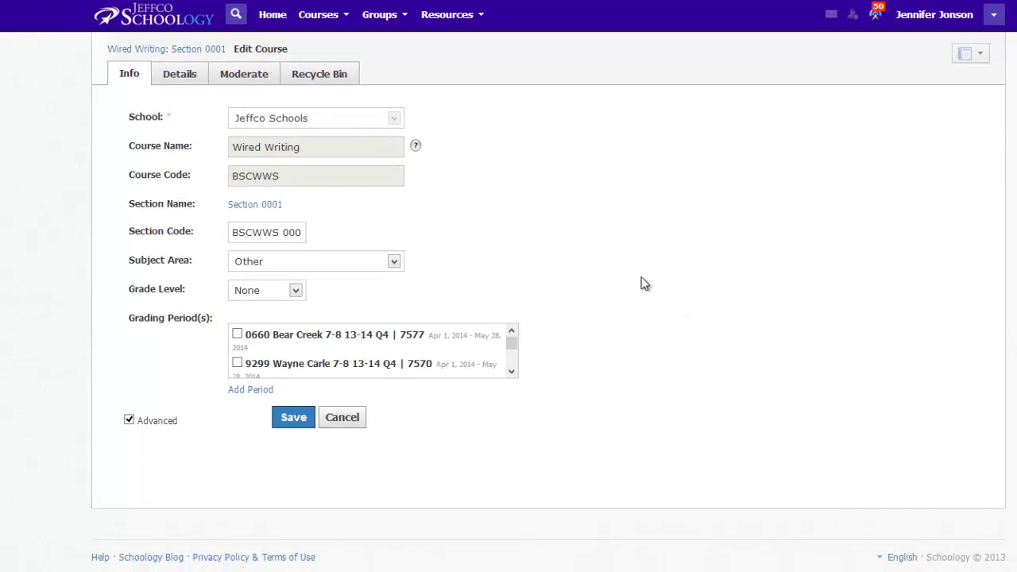
key("ctrl+f")
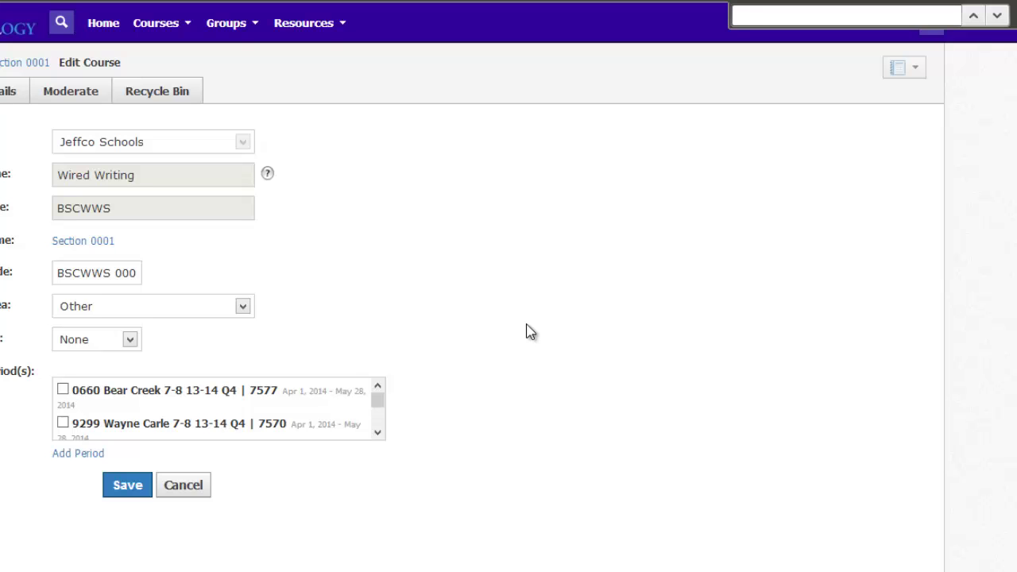
Locate GEN-Sem2 by searching 'gen', tick its checkbox, and save the section
type("s2")
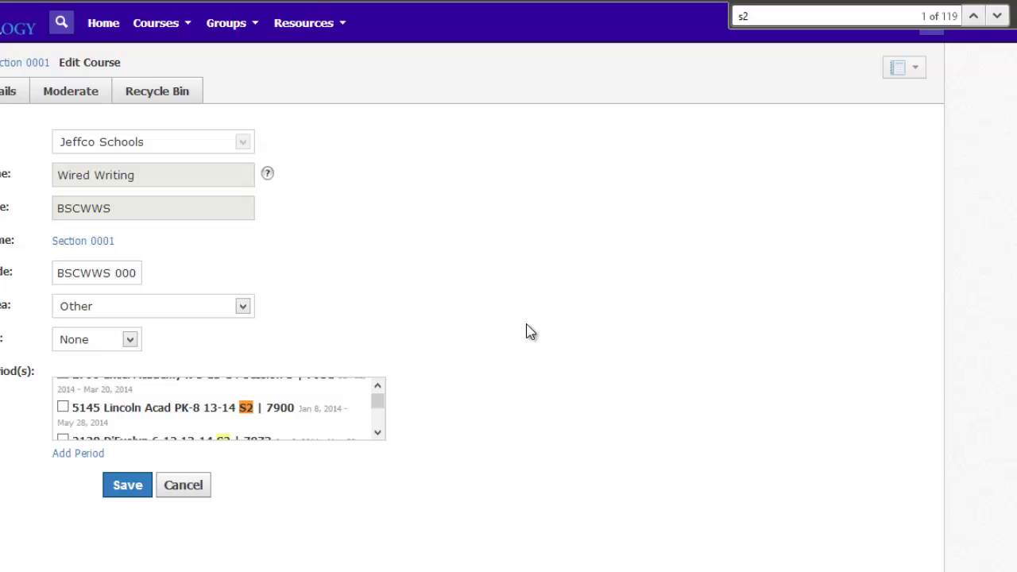
key("BackSpace")
key("BackSpace")
type("gen")
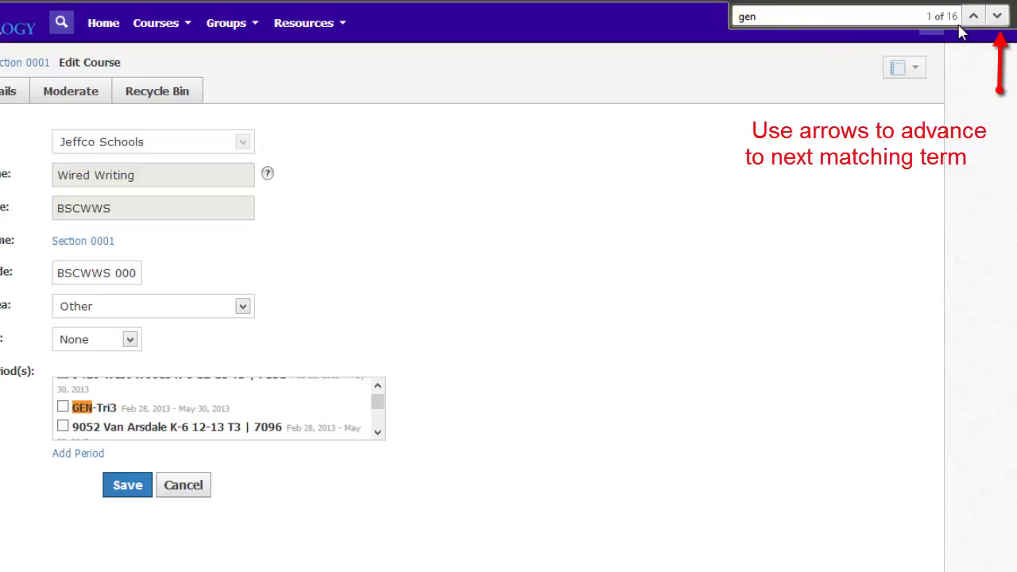
left_click(999, 17)
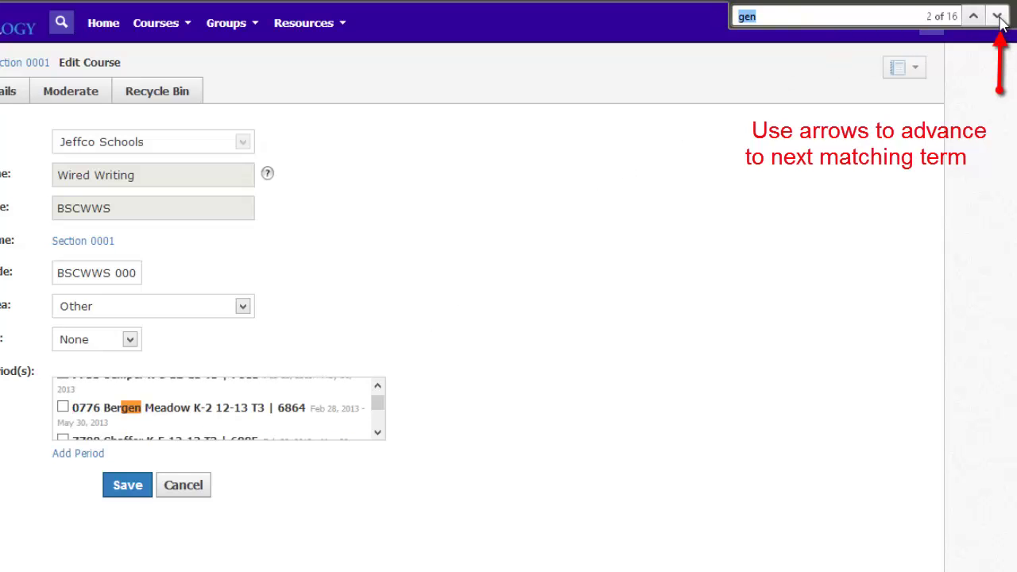
left_click(973, 17)
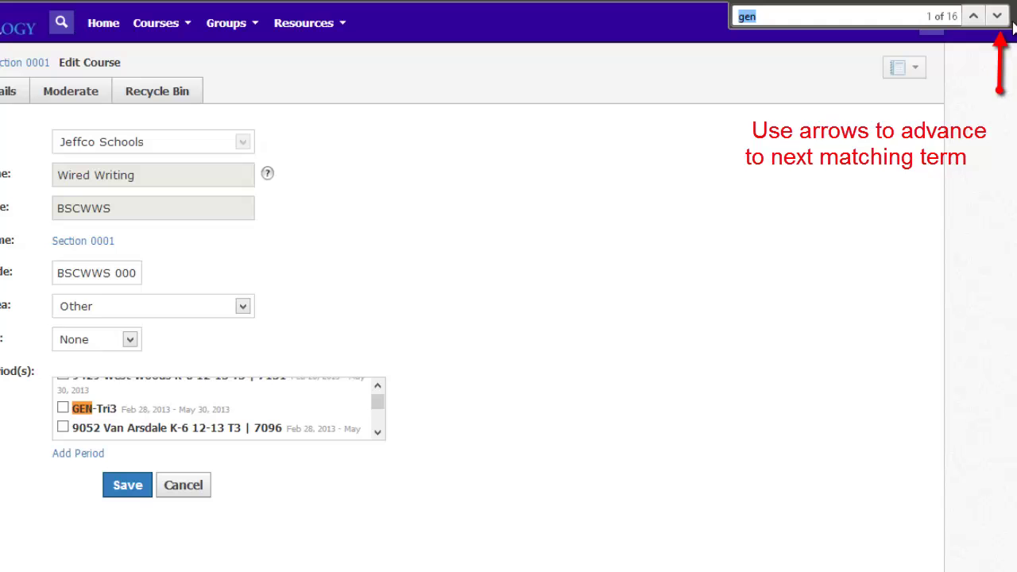
left_click(998, 17)
left_click(998, 17)
left_click(998, 16)
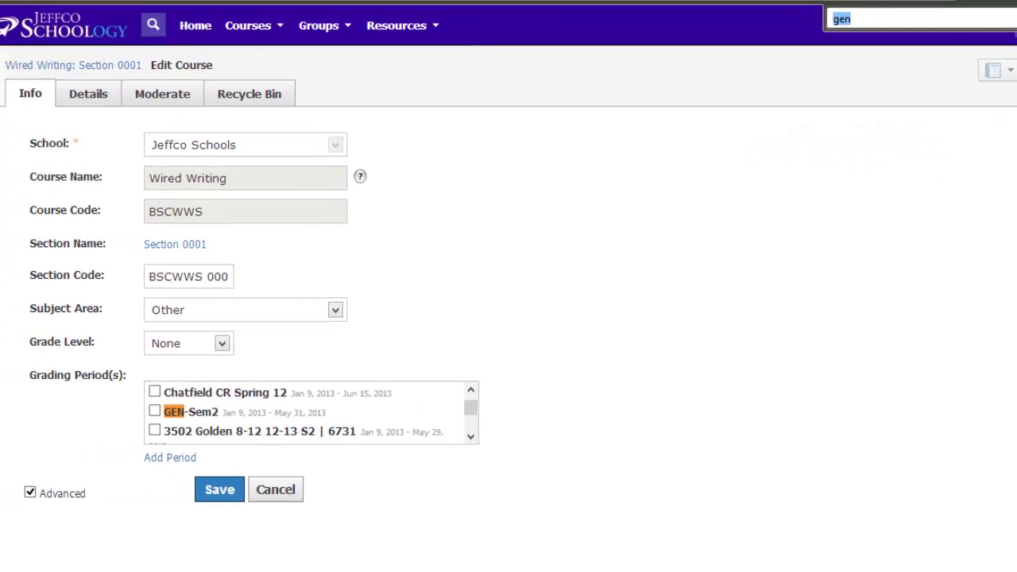
left_click(155, 413)
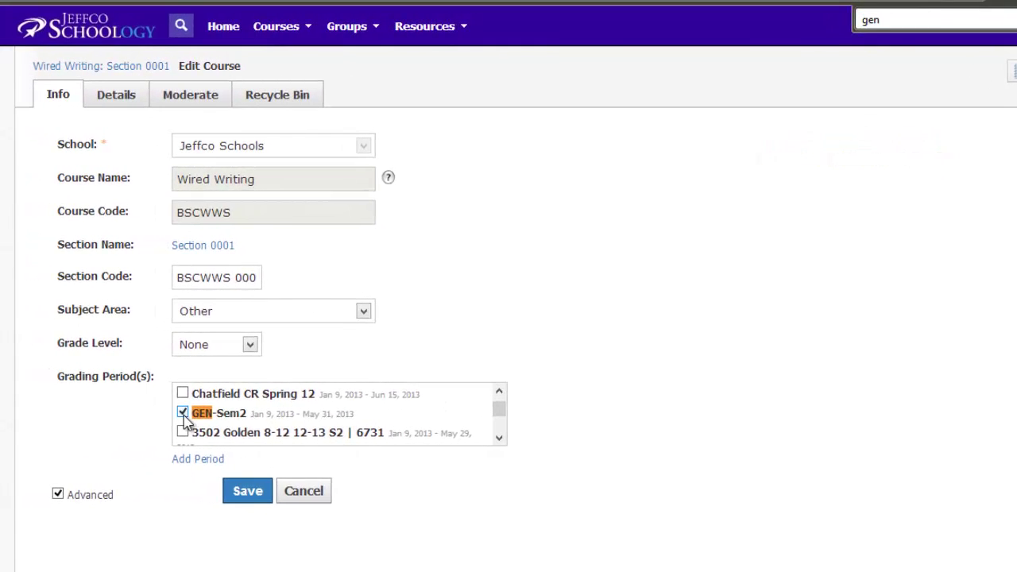
left_click(241, 492)
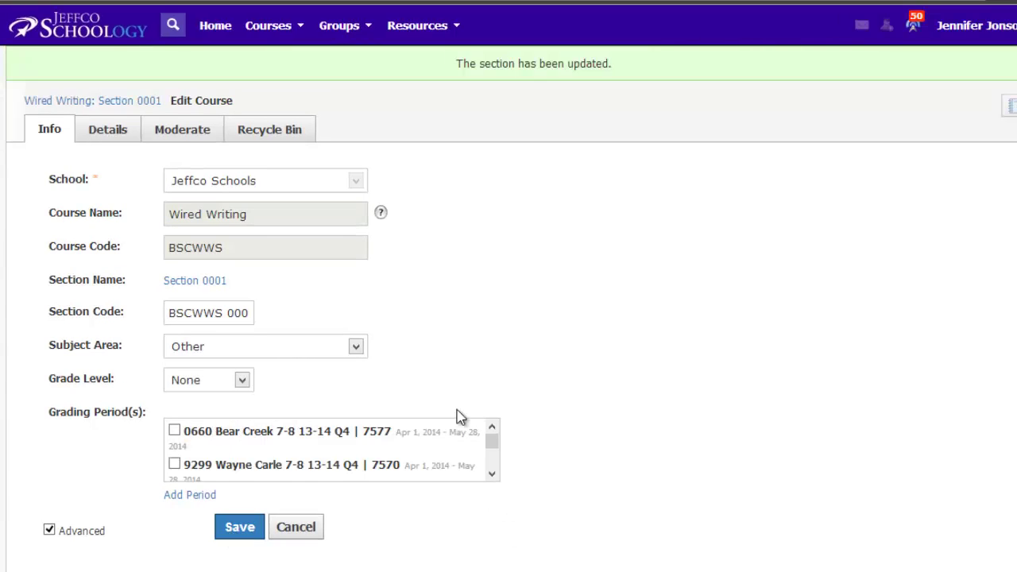
Go through the Courses list to Jen's Playground: Section 1's gradebook, showing GEN-Tri2
left_click(300, 36)
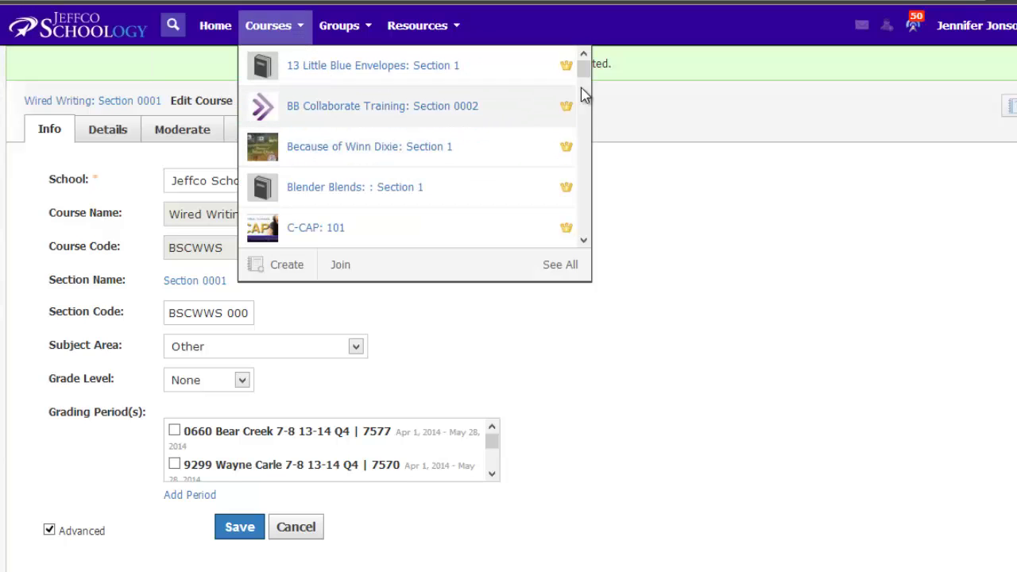
scroll(589, 106, "down", 10)
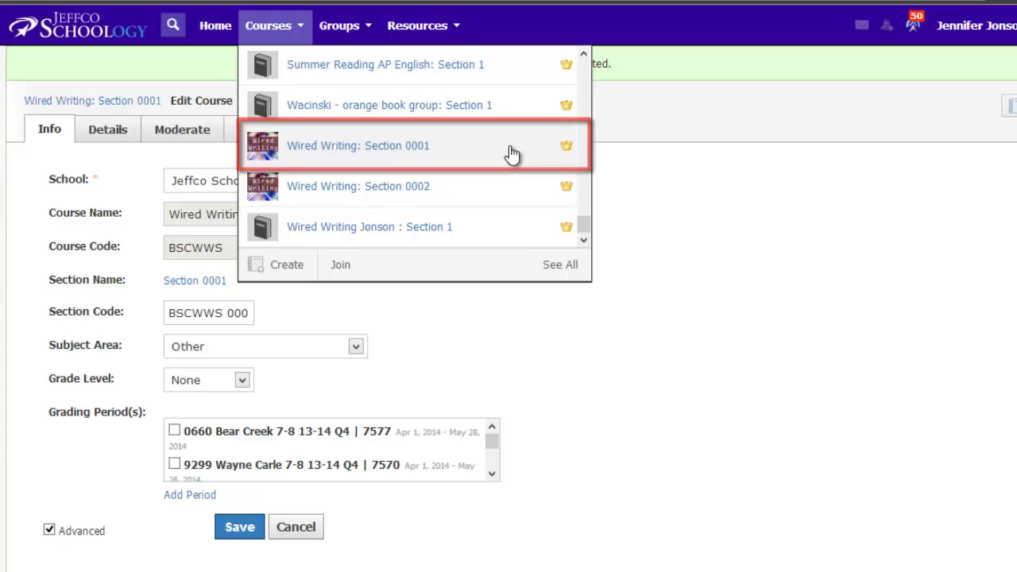
left_click(668, 218)
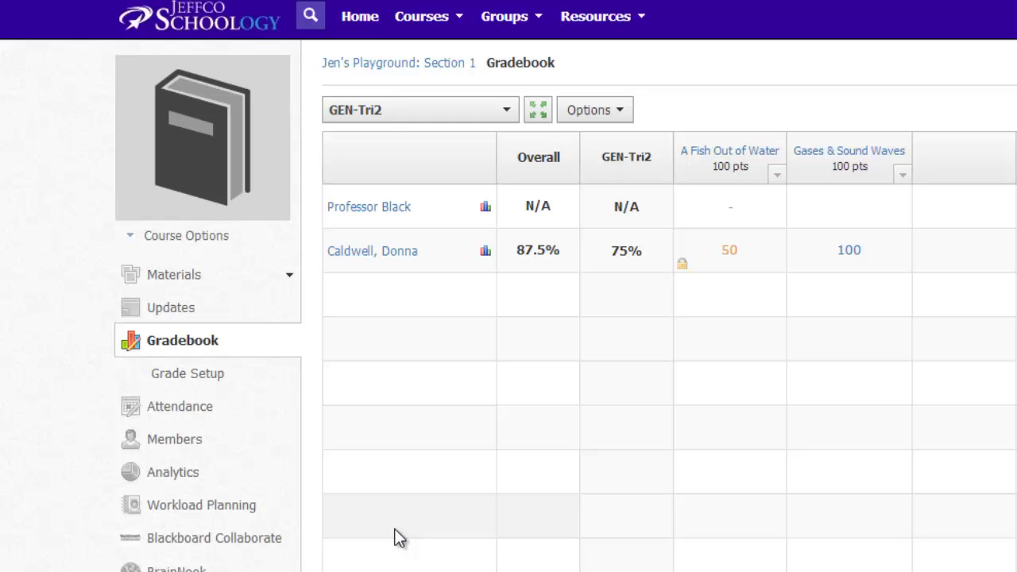
Switch the gradebook's grading period from GEN-Tri2 to GEN-Tri3
left_click(506, 110)
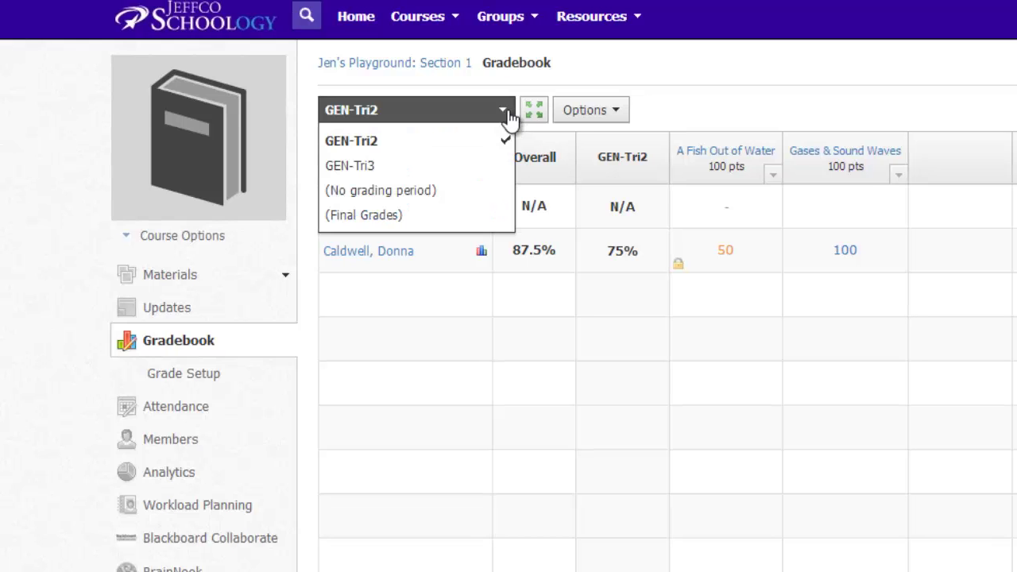
left_click(485, 161)
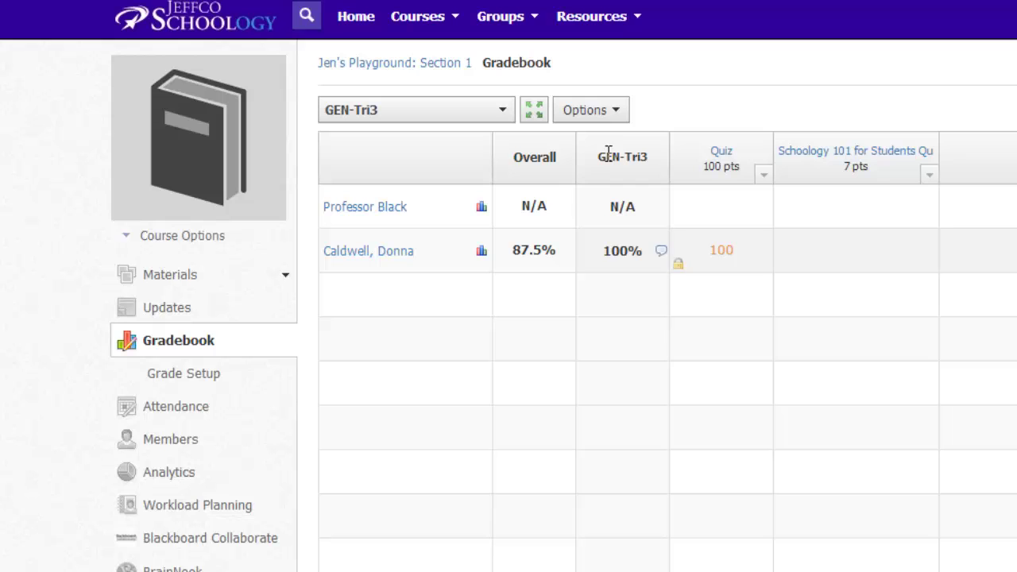
left_click(600, 112)
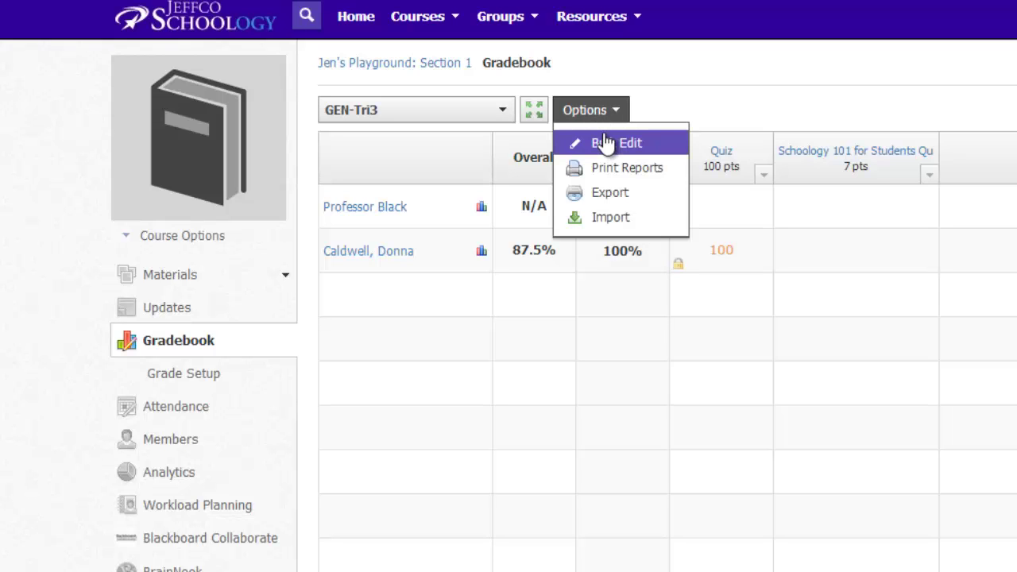
In Bulk Edit, set Gases & Sound Waves' period to GEN-Tri3 and save
left_click(604, 143)
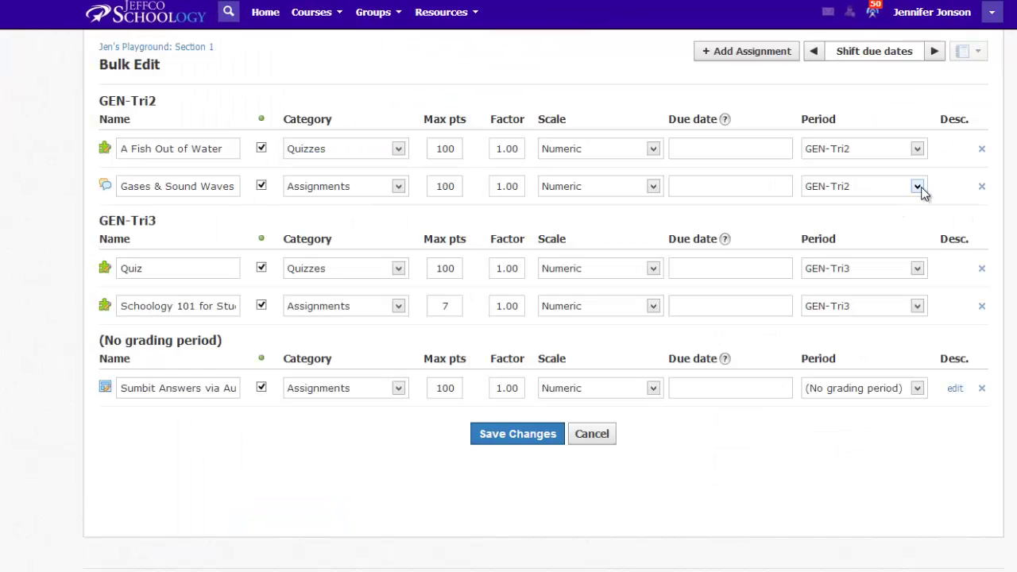
left_click(918, 186)
left_click(914, 230)
left_click(527, 439)
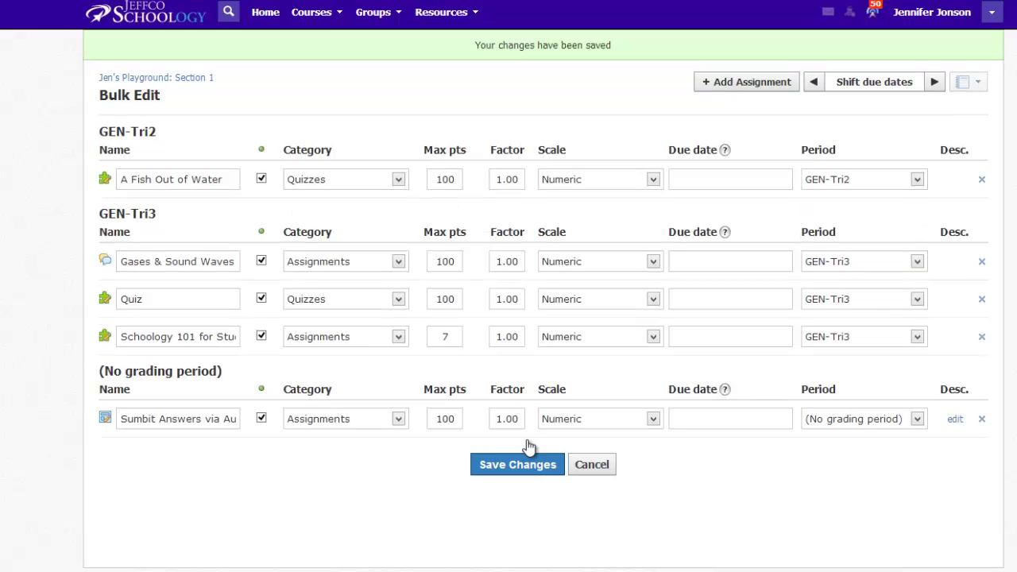